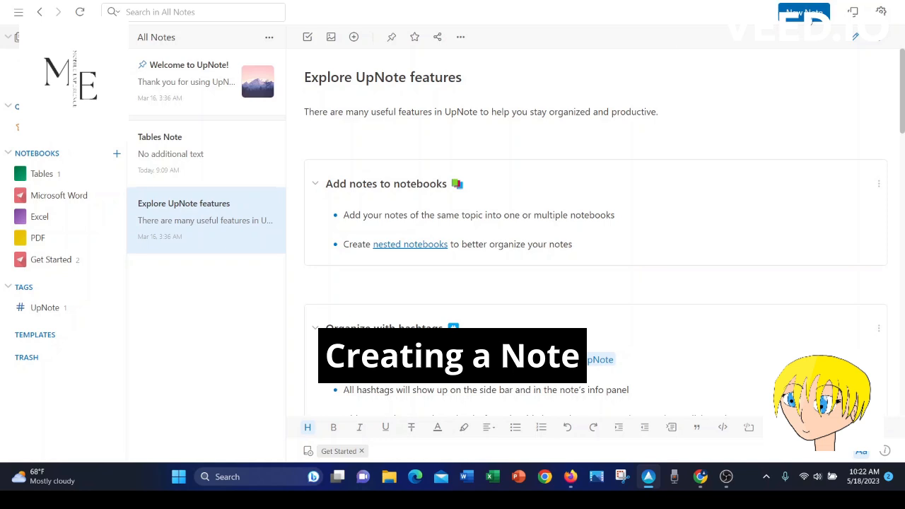
Create a new note titled "Title" with the body text "Basic note".
left_click(804, 12)
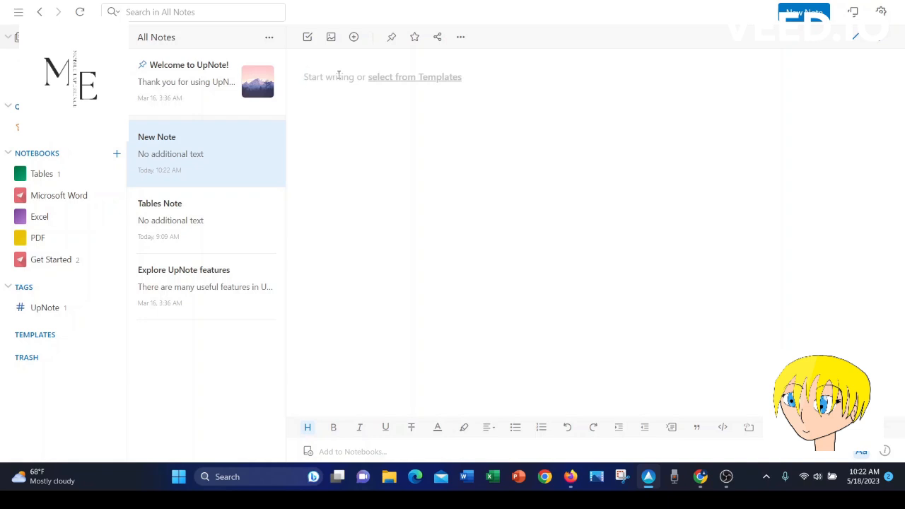
type("Title ")
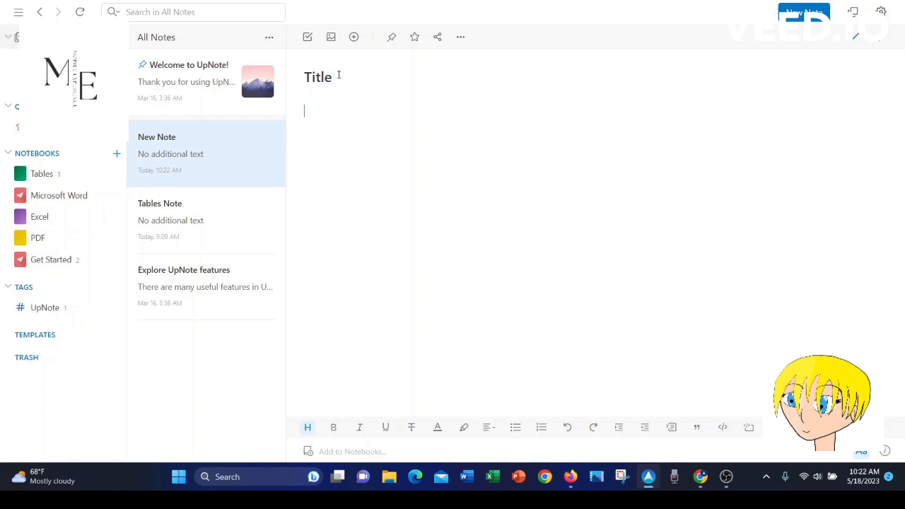
type("Basic note")
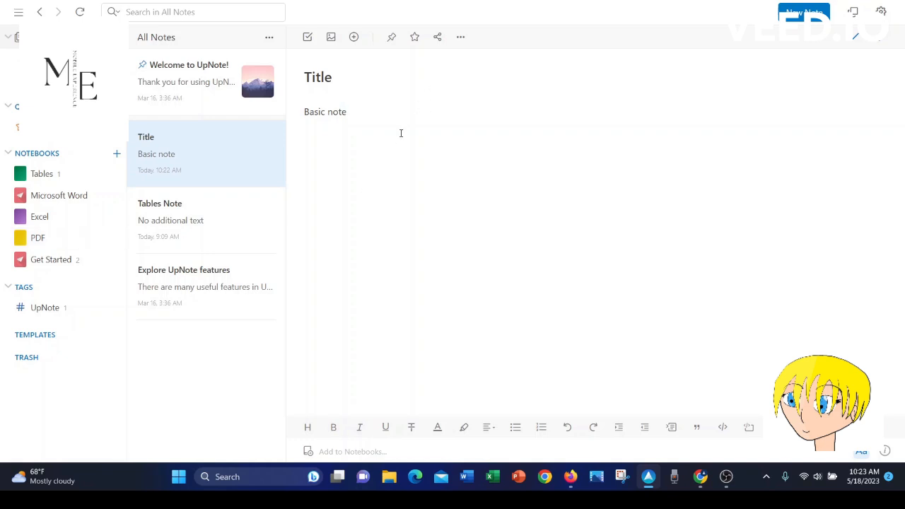
Add the note to a new notebook named Basic with the photo cover beside the purple one, and switch the note to editing mode.
left_click(309, 451)
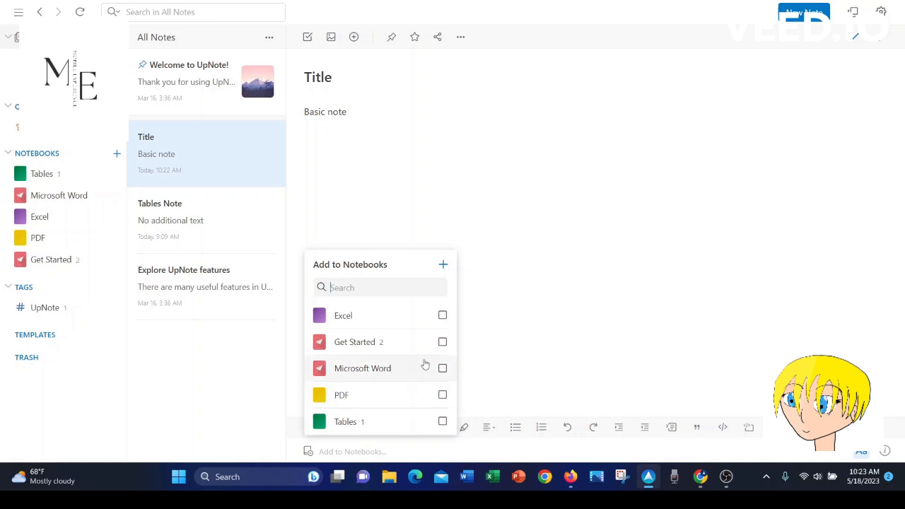
left_click(443, 265)
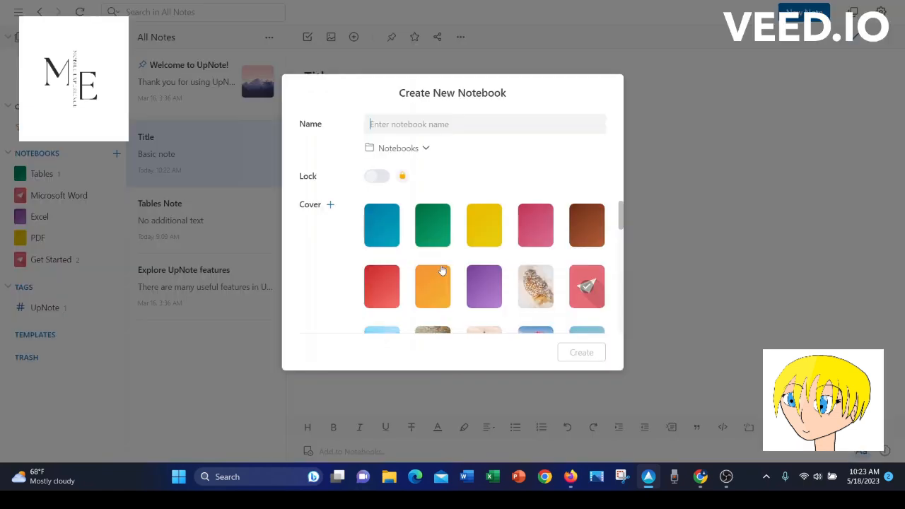
left_click(476, 125)
type("Basic")
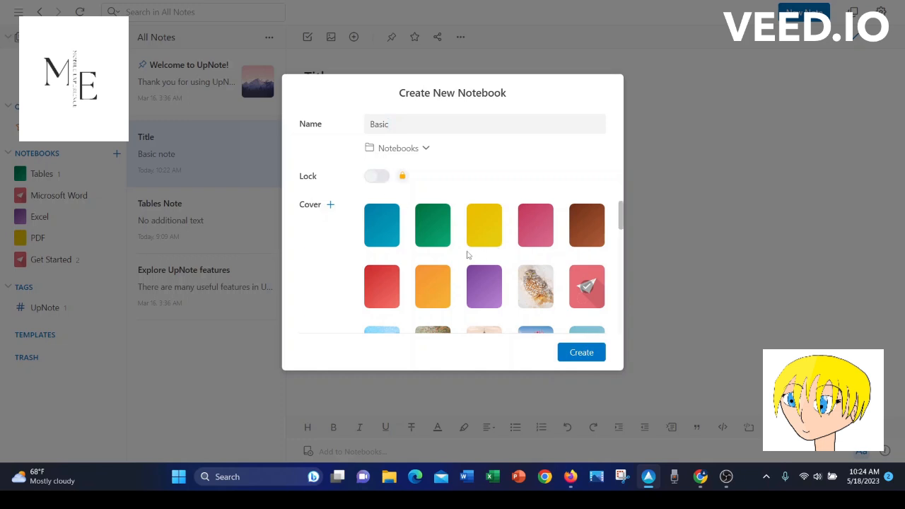
scroll(467, 253, "down", 1)
scroll(469, 256, "up", 1)
left_click(538, 282)
left_click(493, 288)
left_click(488, 232)
left_click(530, 282)
left_click(573, 352)
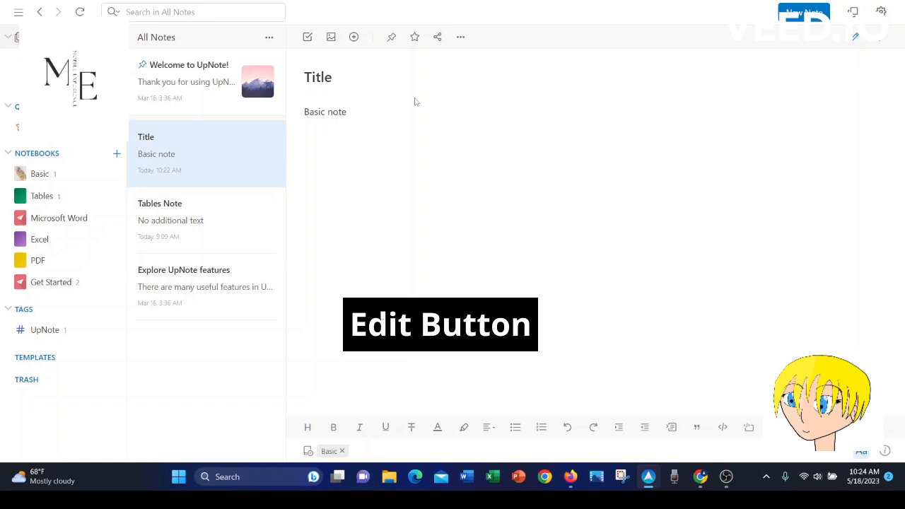
left_click(854, 43)
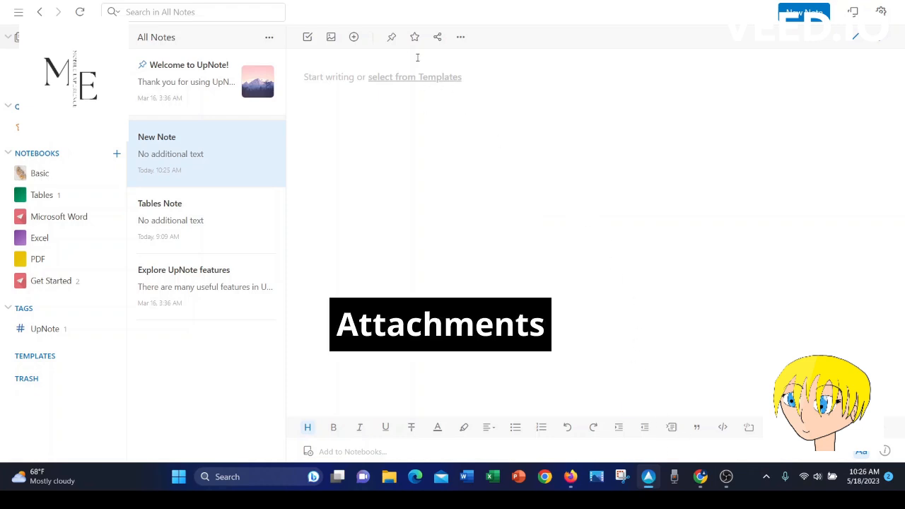
Attach the Get_Started_With_Smallpdf.pdf file from the desktop to the empty note and return UpNote to full-window size.
left_click(354, 37)
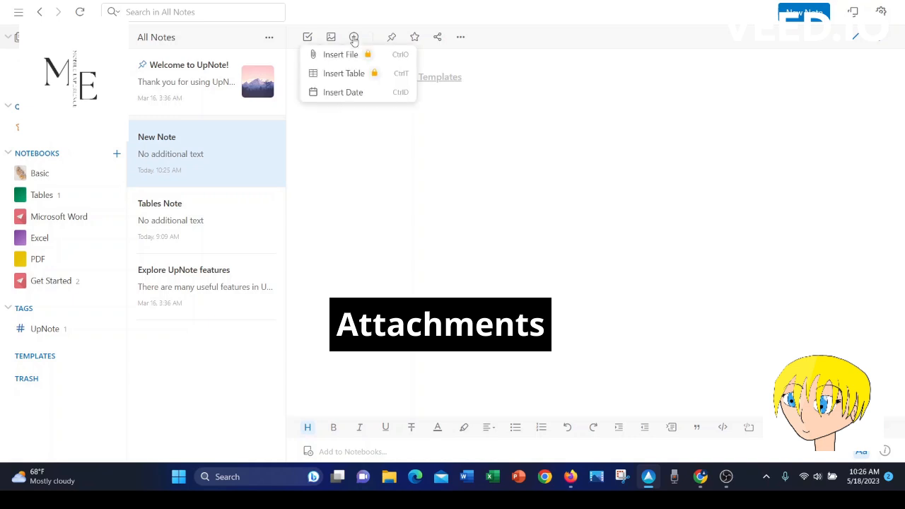
left_click(624, 121)
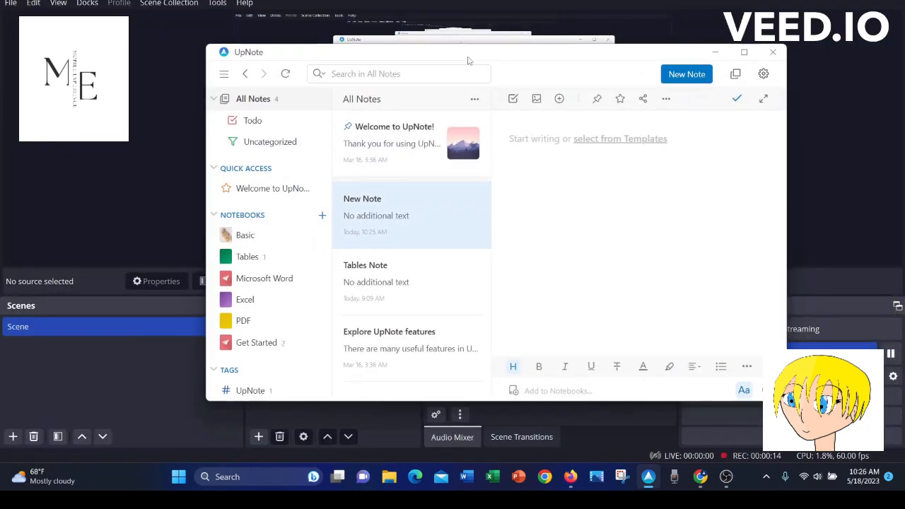
left_click_drag(467, 60, 593, 45)
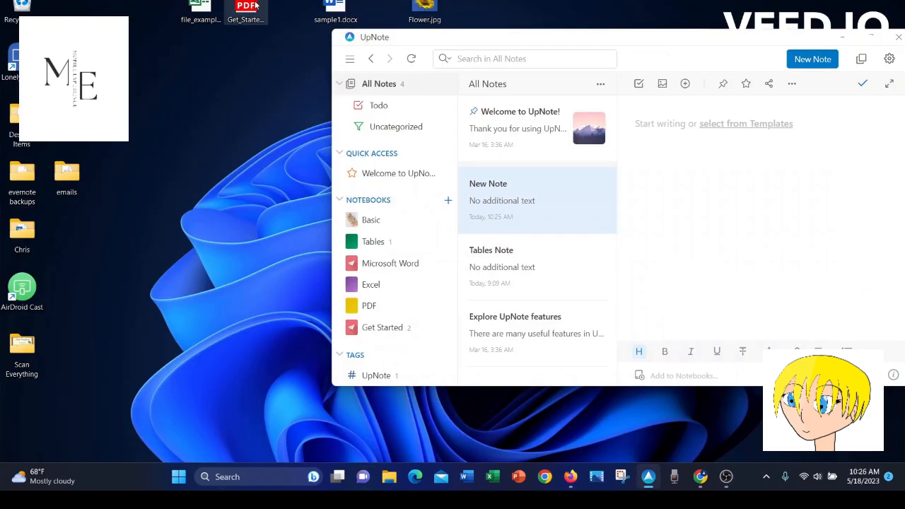
left_click_drag(257, 6, 709, 200)
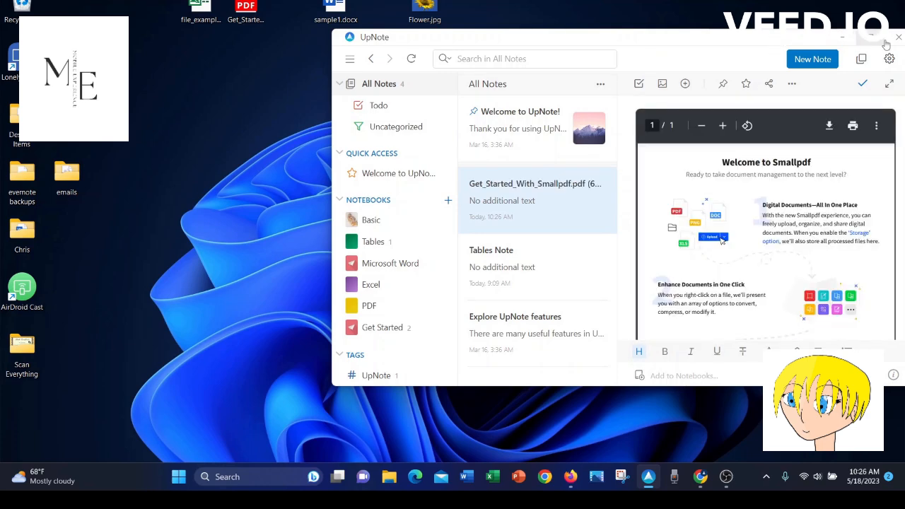
left_click(871, 39)
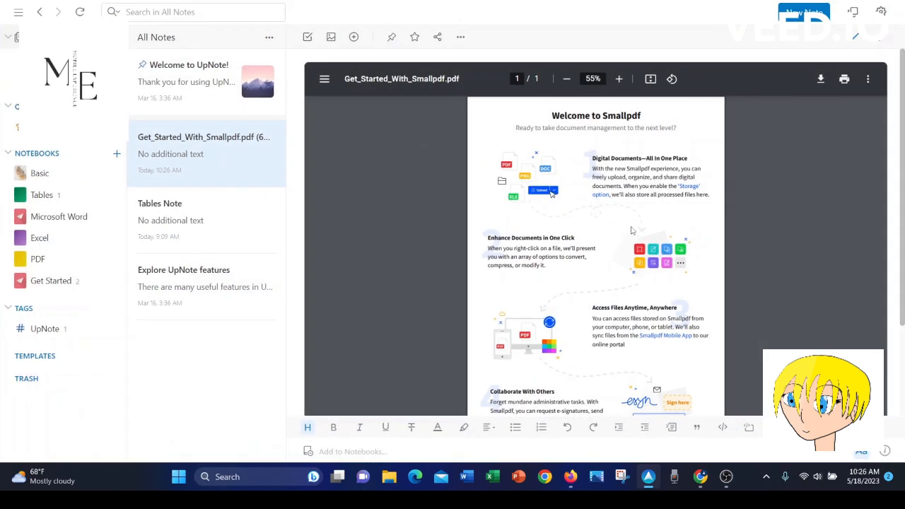
Enlarge the embedded PDF preview to 75% and look through its page.
left_click(619, 80)
left_click(619, 79)
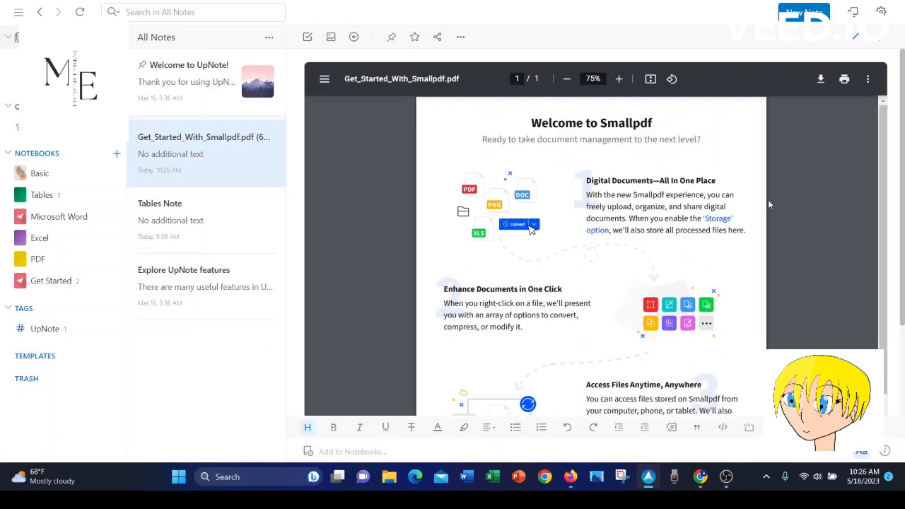
scroll(769, 204, "down", 2)
scroll(769, 204, "up", 3)
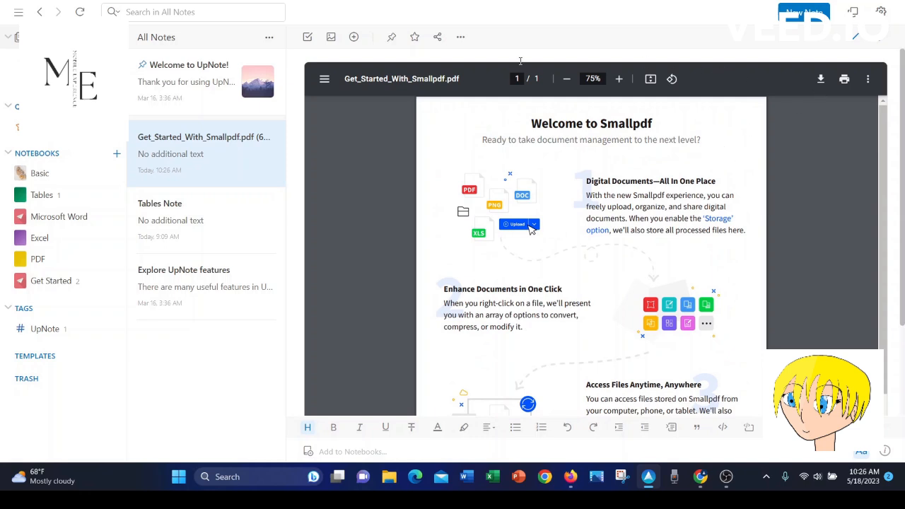
Move the PDF note to the trash and create a new blank note.
left_click(461, 38)
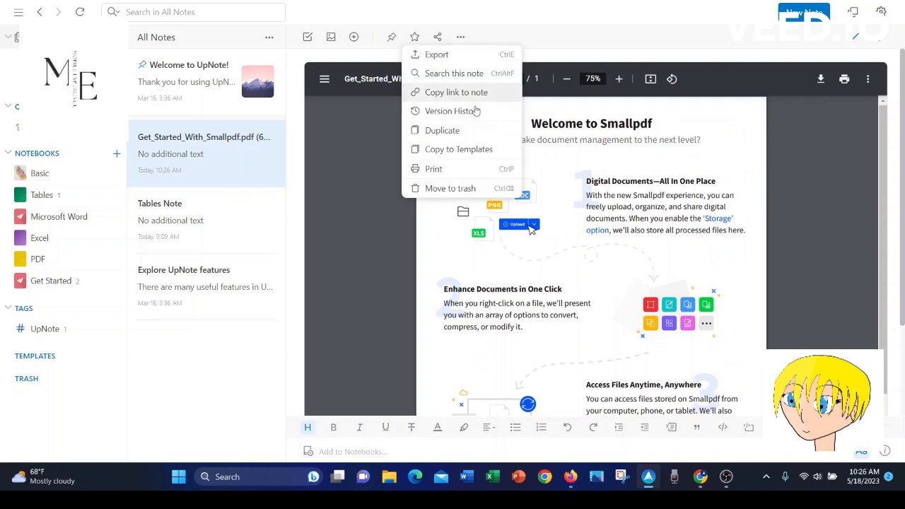
left_click(477, 186)
left_click(797, 10)
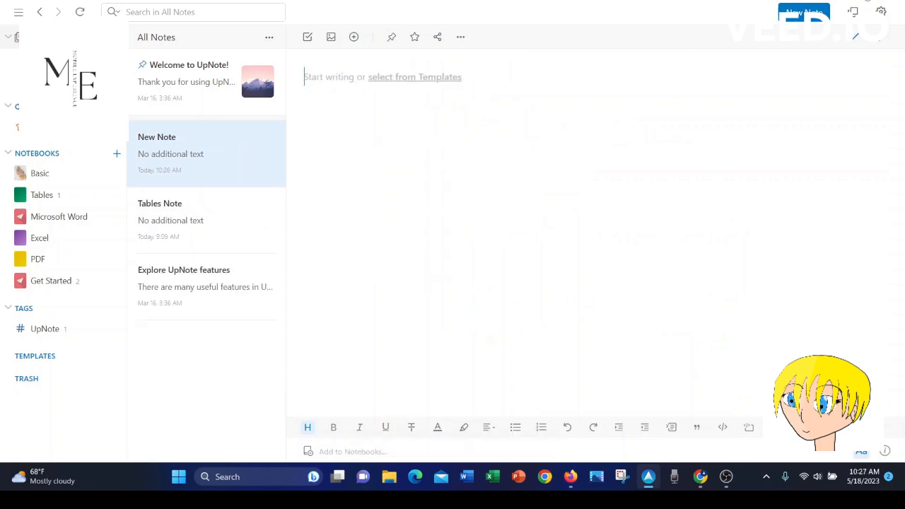
Attach the file_example_XLS_10.xls spreadsheet from the desktop to the blank note, restoring UpNote to full-window size.
left_click(867, 0)
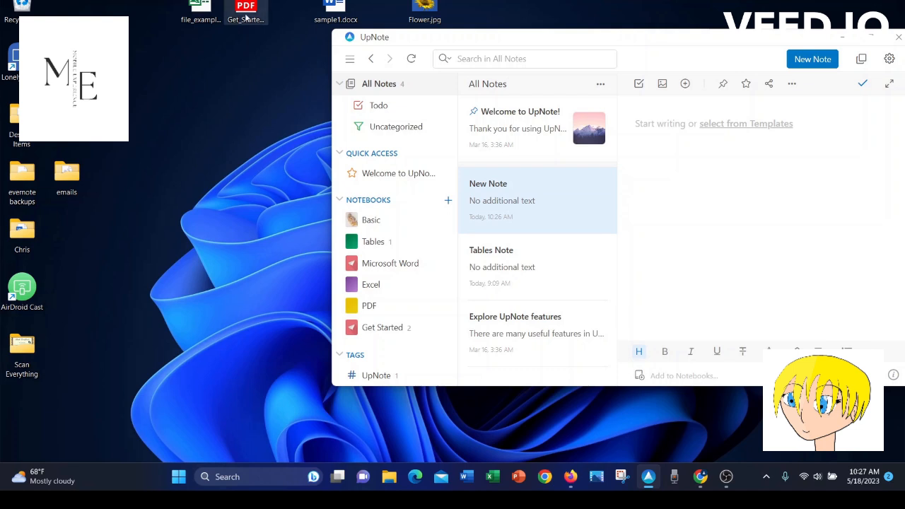
left_click_drag(209, 6, 709, 189)
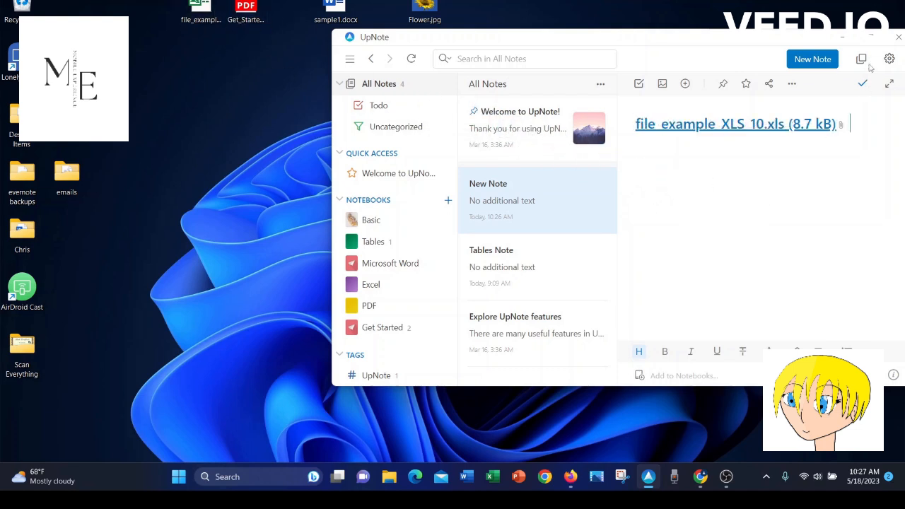
left_click(870, 37)
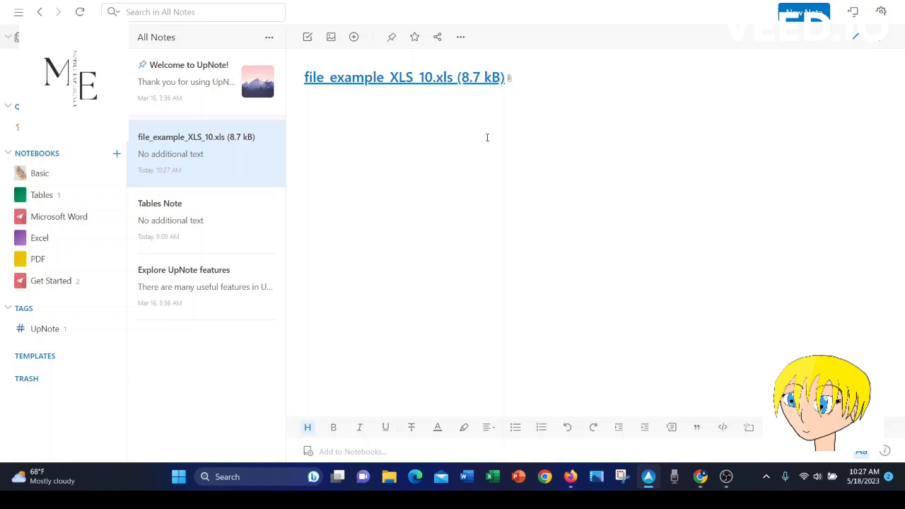
Open the attached spreadsheet in Excel, enable editing, and enter "test" in cell H11.
left_click(473, 79)
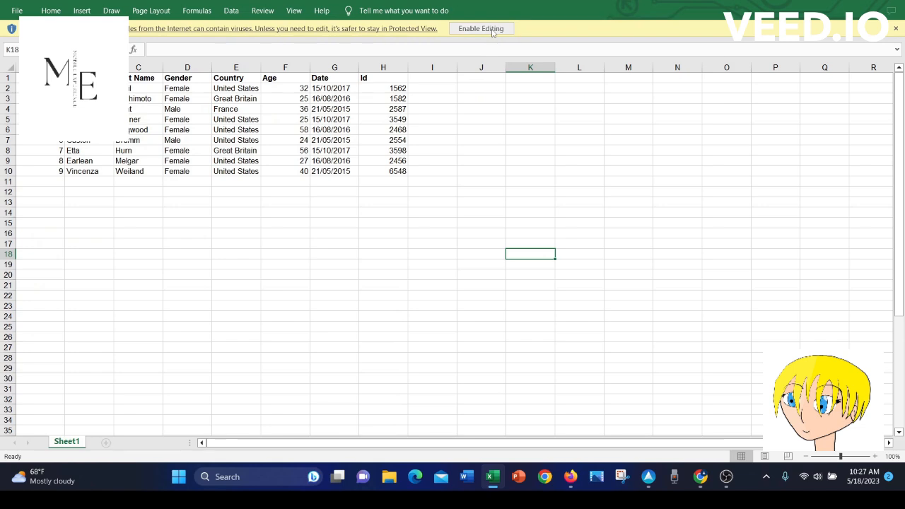
left_click(487, 29)
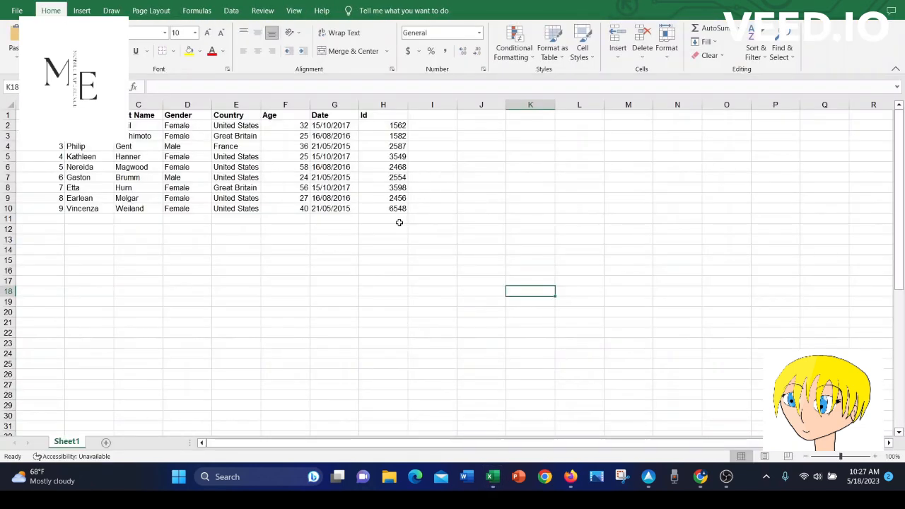
left_click(399, 221)
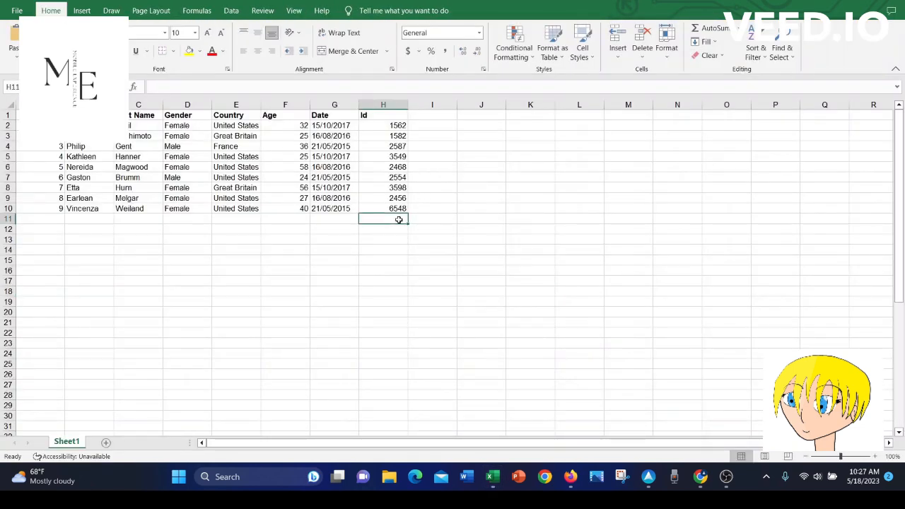
type("test")
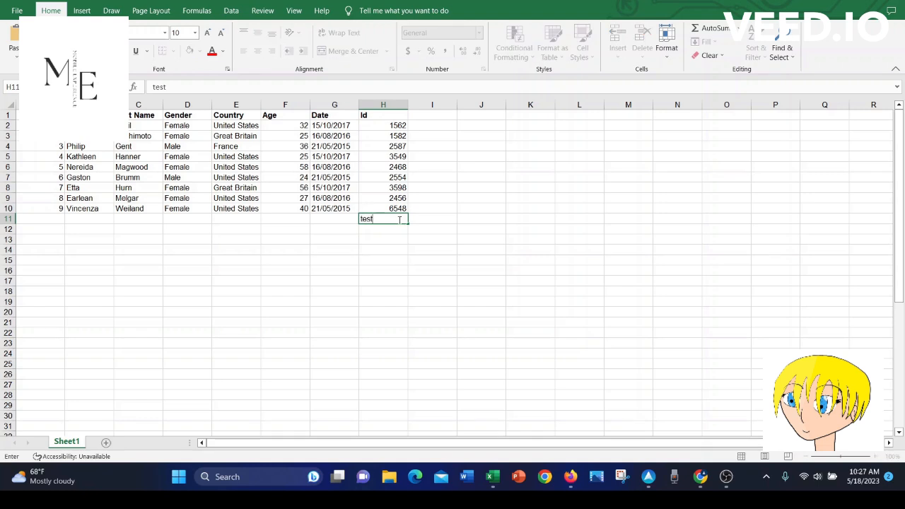
key("Return")
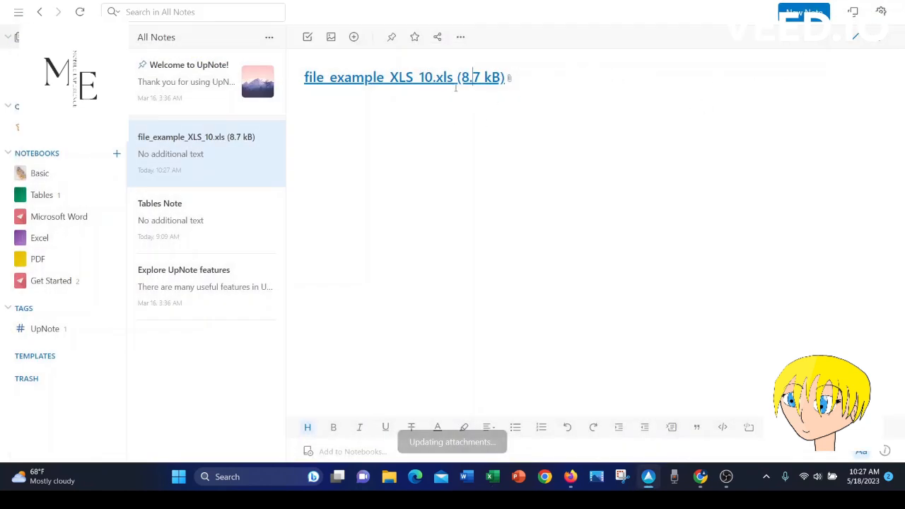
Reopen the note's spreadsheet attachment to check cell H11, and close it.
left_click(457, 82)
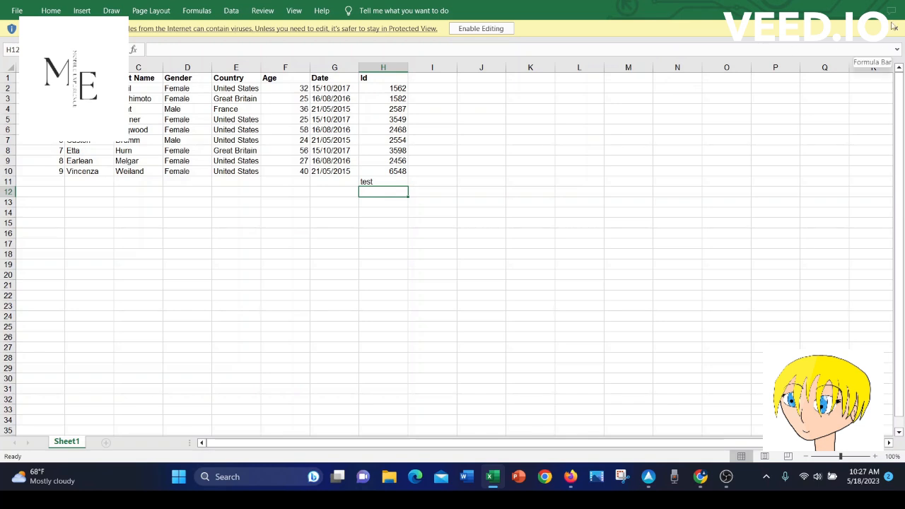
left_click(892, 0)
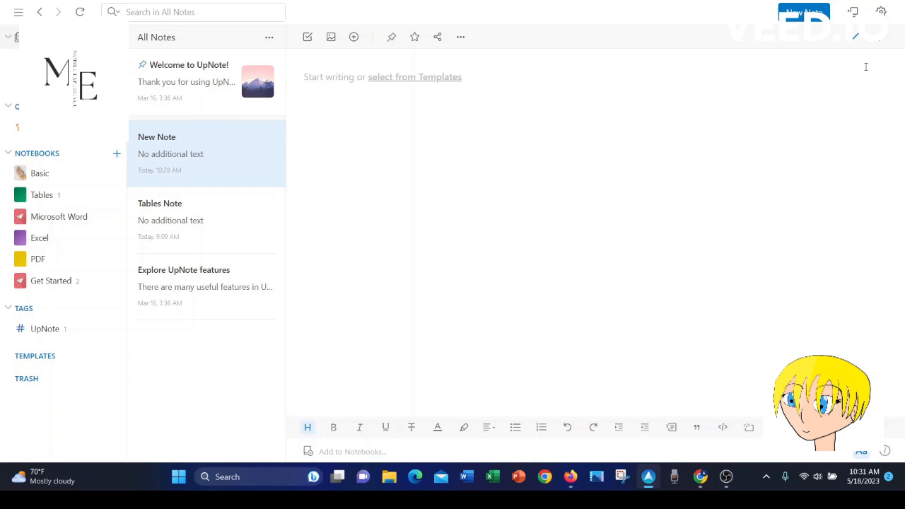
Insert the Flower.jpg picture from the desktop into the blank note and return UpNote to full-window size.
left_click(858, 9)
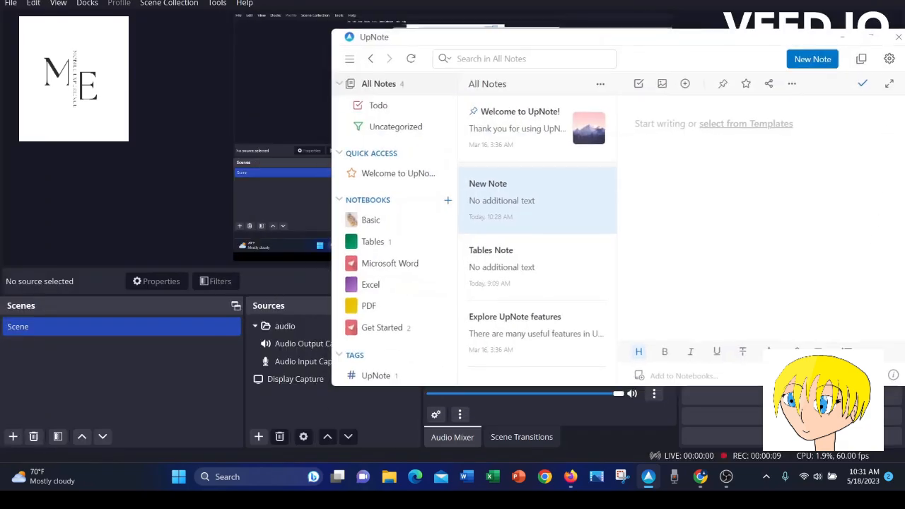
left_click(841, 2)
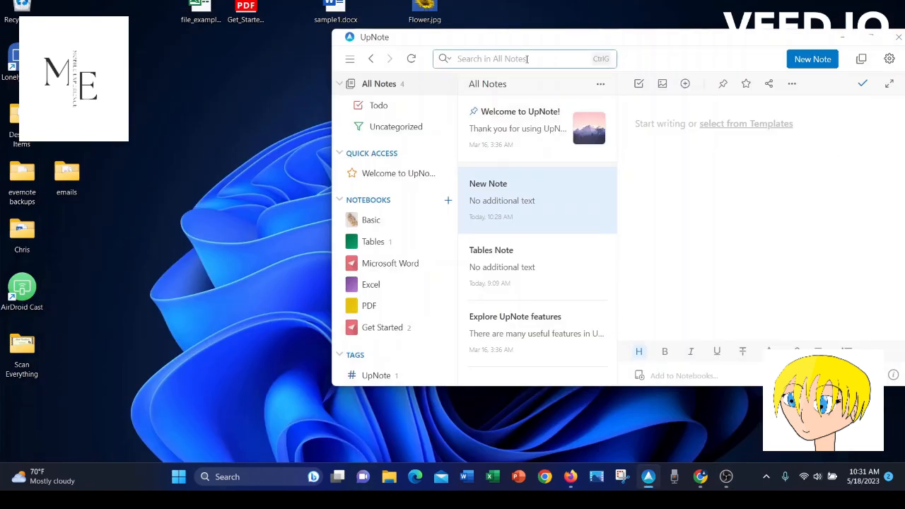
left_click_drag(426, 10, 752, 227)
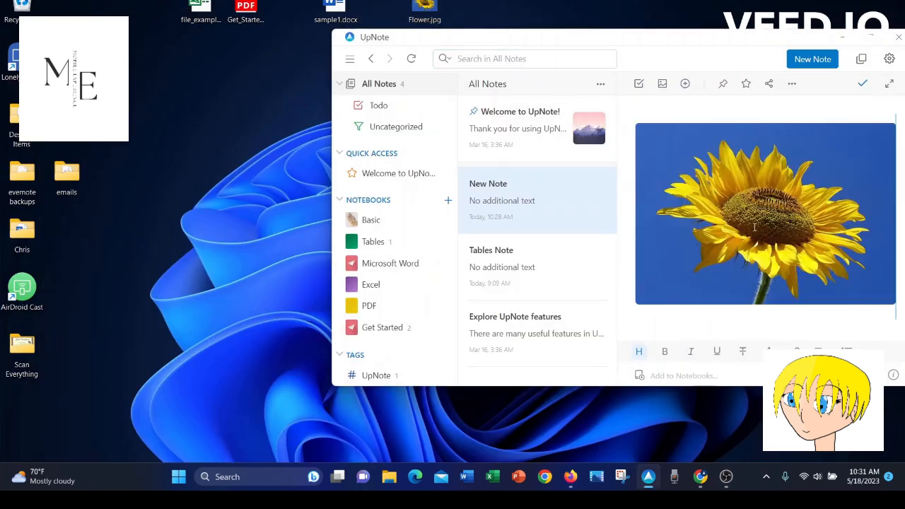
left_click(871, 37)
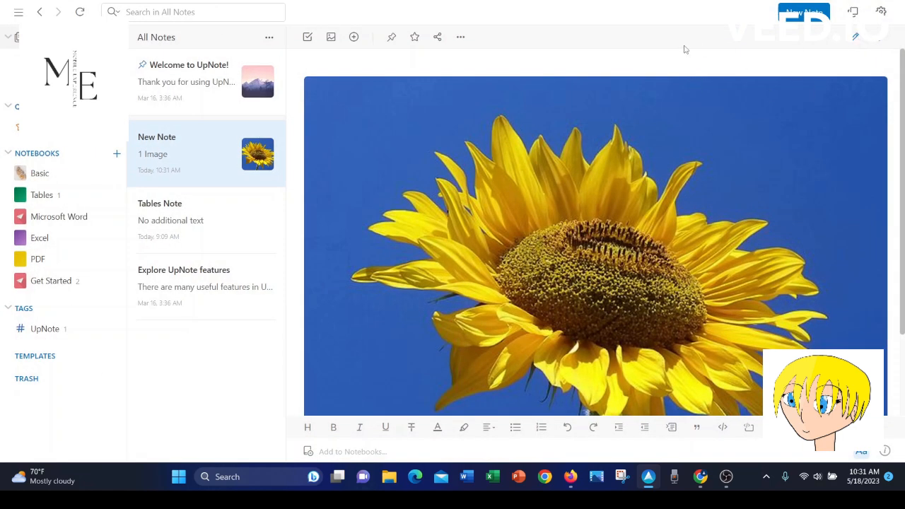
View the image note's further options and the file, table and date insert options in Tables Note.
left_click(461, 37)
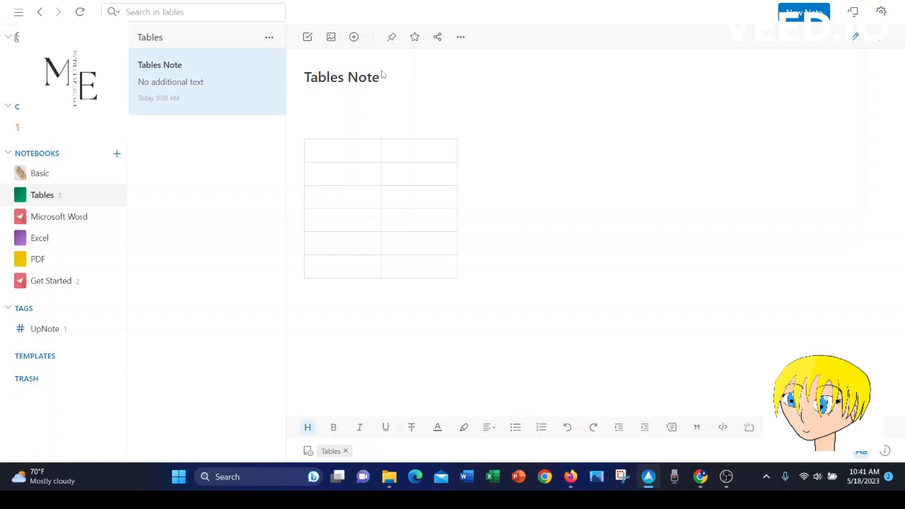
left_click(354, 37)
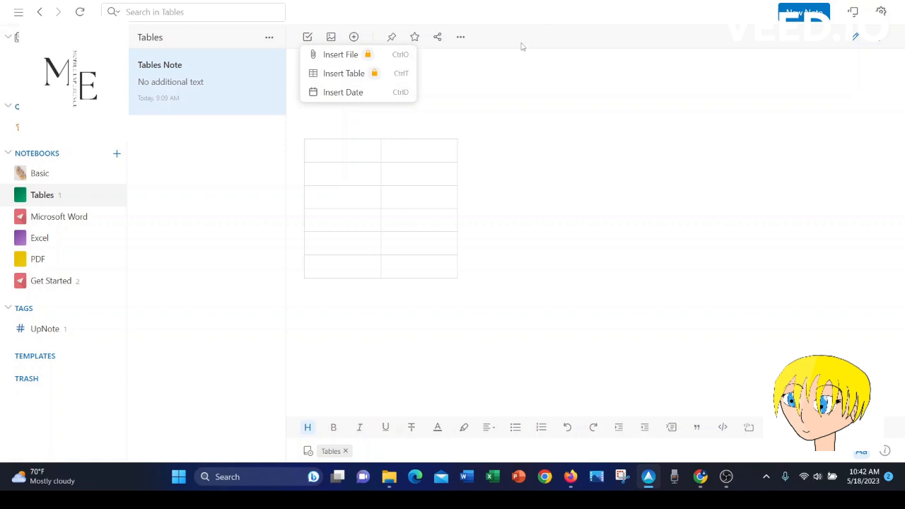
left_click(493, 51)
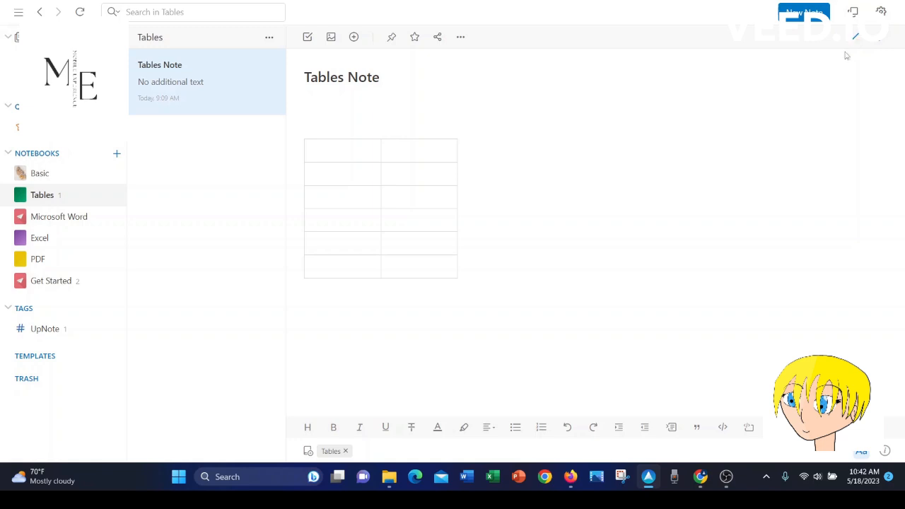
Set the text color of the table's first cell to Red and enter "Test" in it.
left_click(360, 151)
left_click(373, 152)
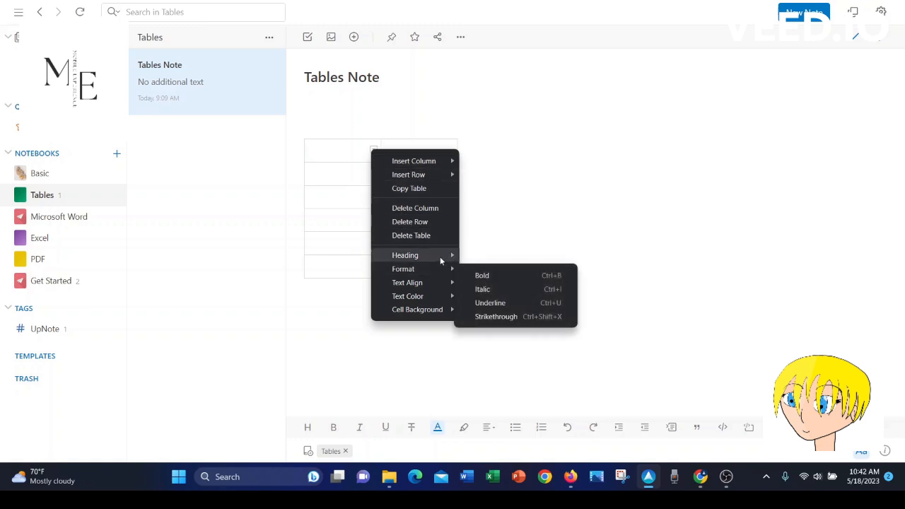
mouse_move(432, 270)
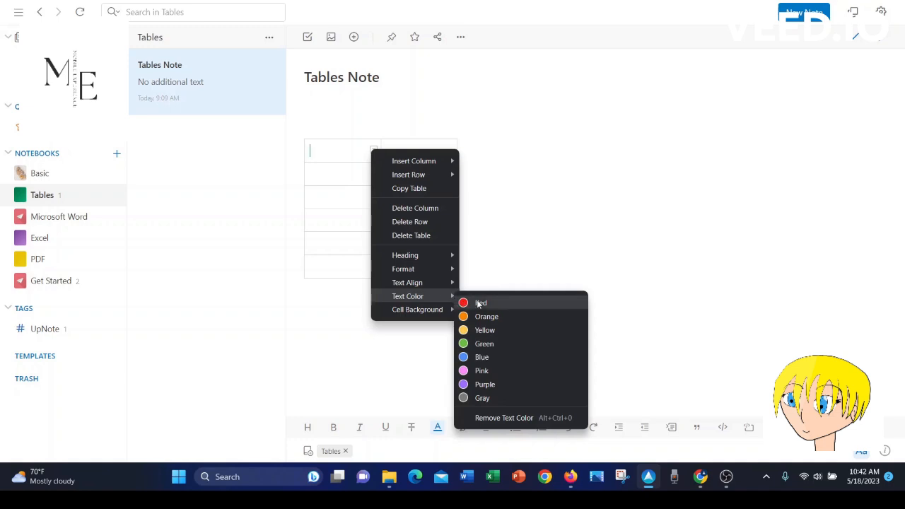
left_click(476, 302)
type("Test")
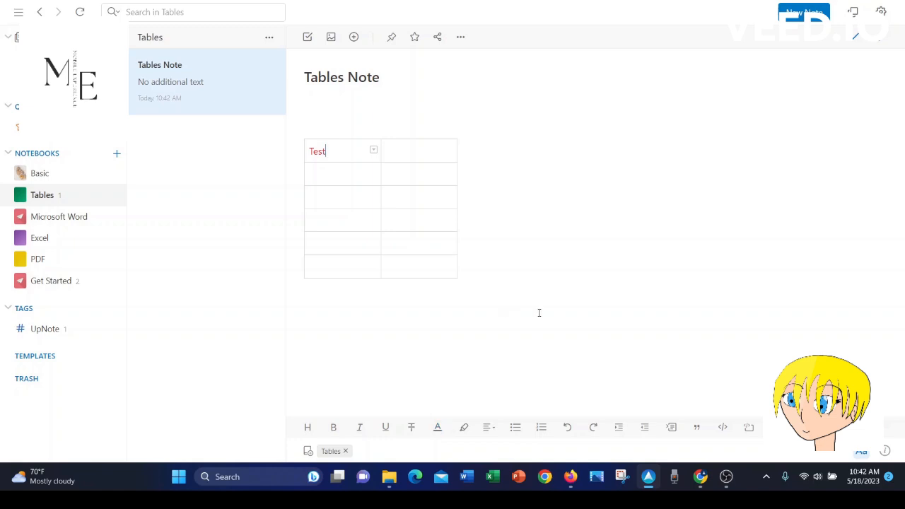
Give the second cell in the table's first row a Yellow cell background.
left_click(449, 156)
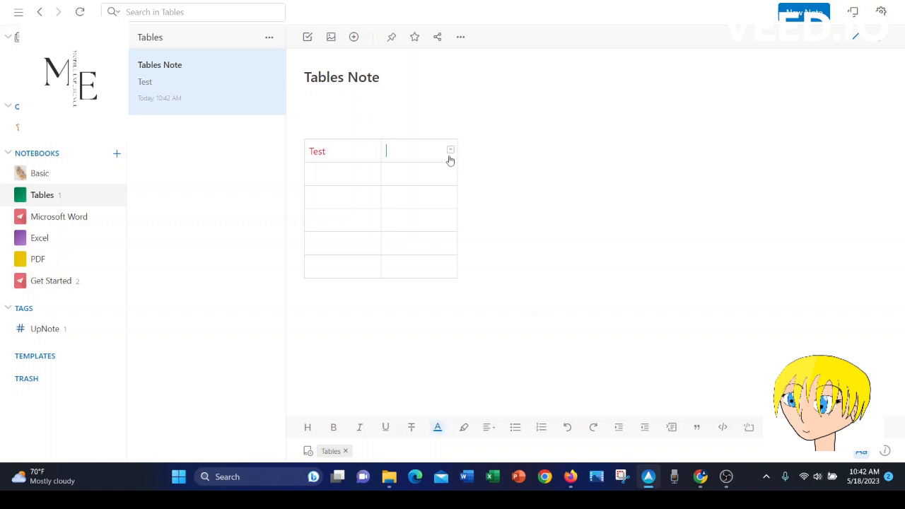
left_click(450, 152)
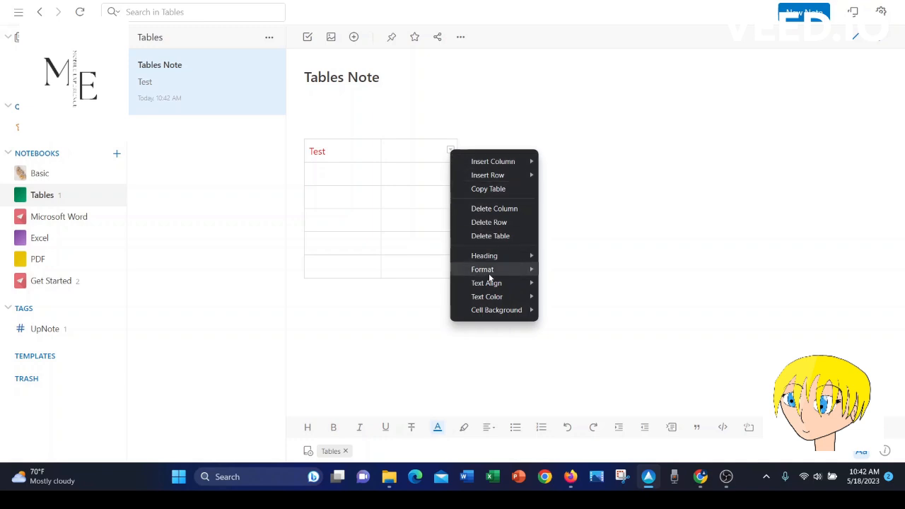
mouse_move(501, 311)
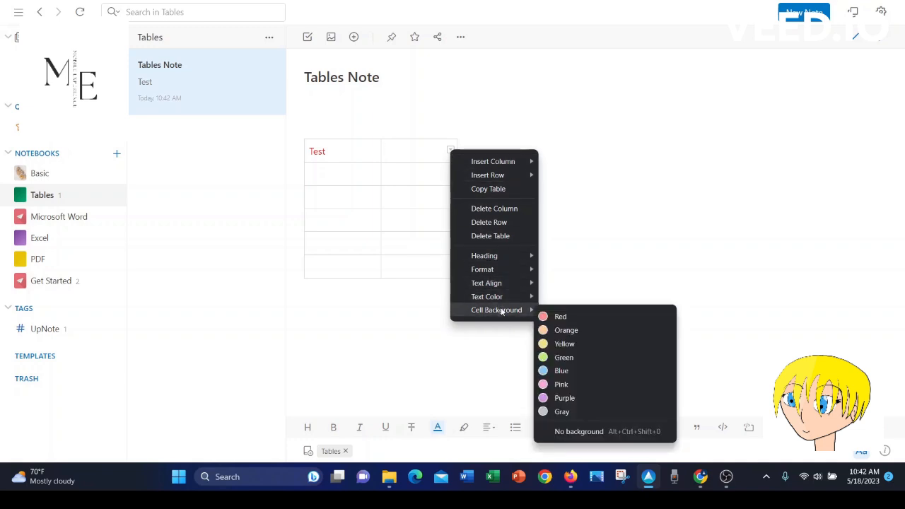
left_click(564, 343)
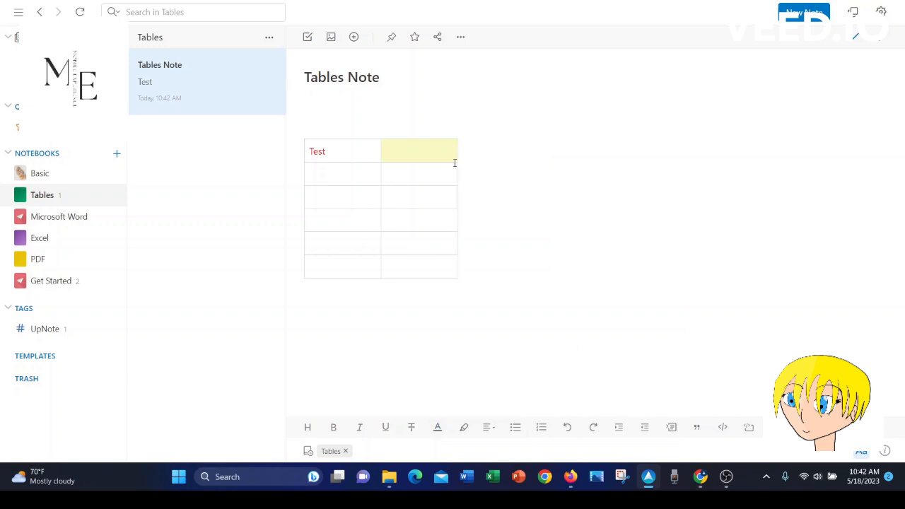
left_click(344, 182)
left_click(419, 147)
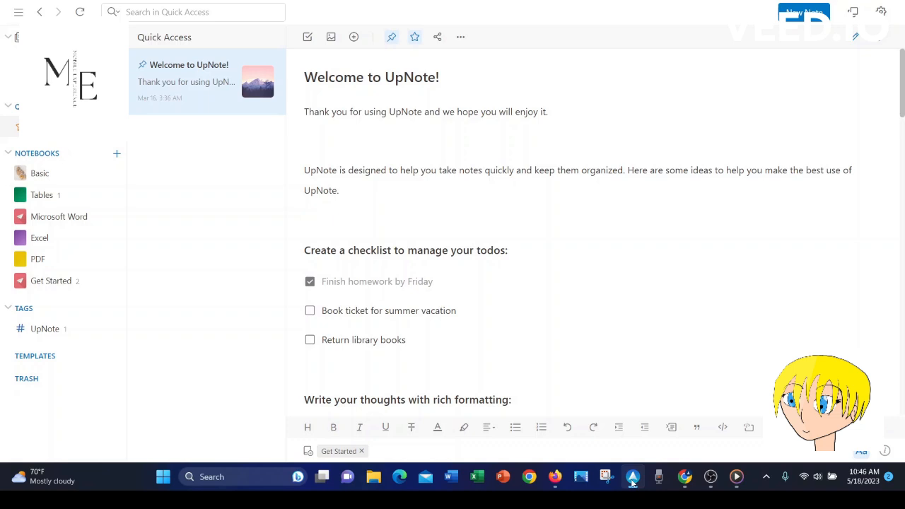